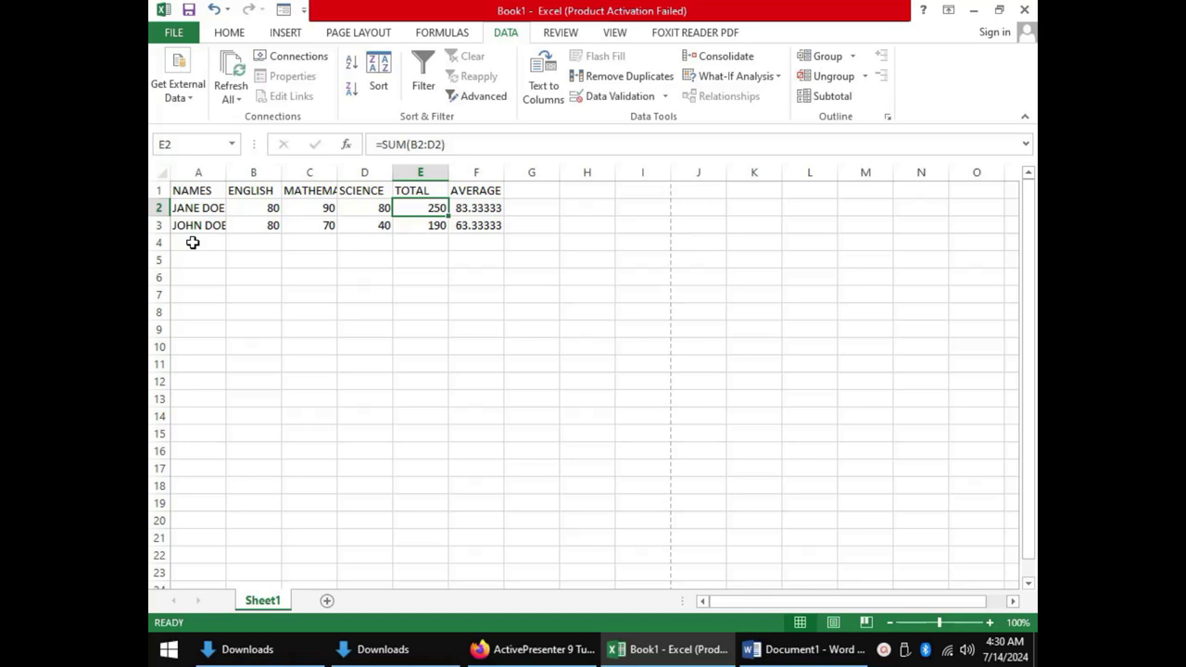
- Enter the third student's full name in capitals in cell A4
{"action": "left_click", "coordinate": [193, 242]}
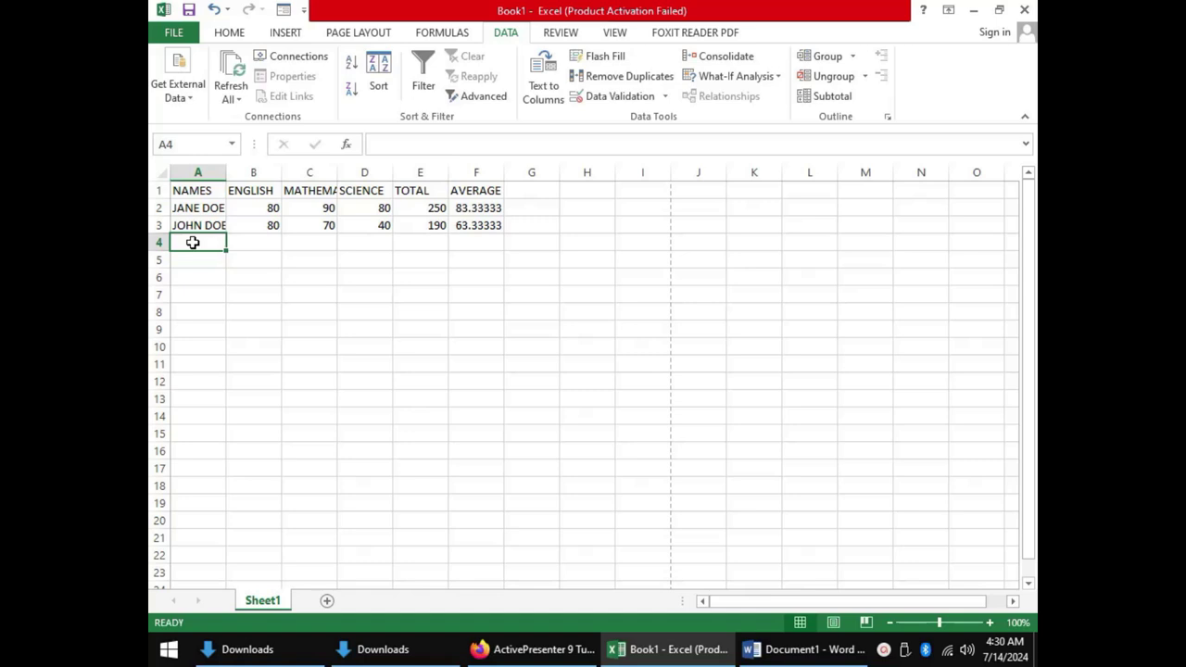
{"action": "type", "text": "mary"}
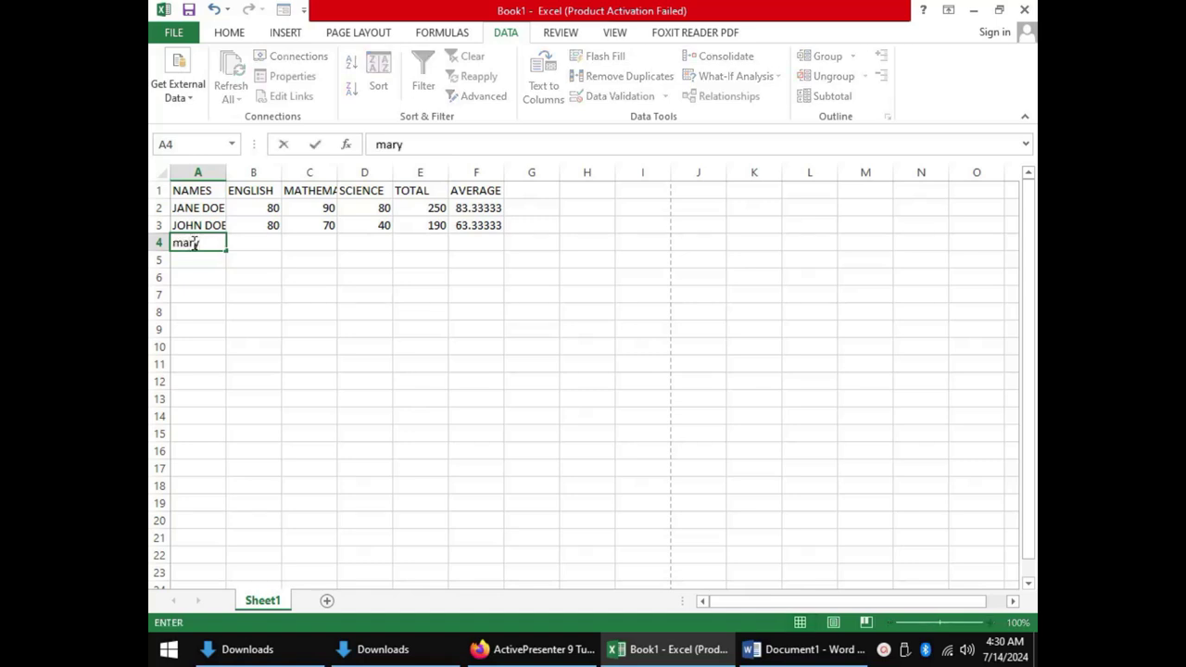
{"action": "key", "text": "BackSpace"}
{"action": "key", "text": "BackSpace"}
{"action": "key", "text": "BackSpace"}
{"action": "key", "text": "BackSpace"}
{"action": "type", "text": "MARY DOE"}
{"action": "key", "text": "Tab"}
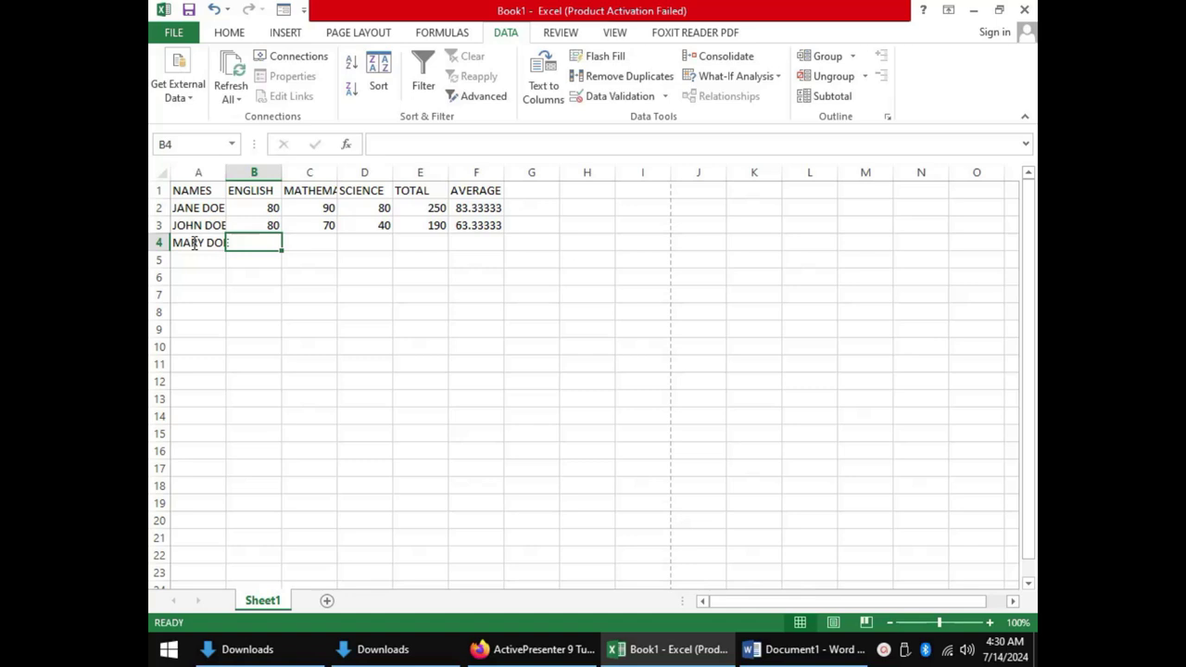
- Fill in row 4 marks of 60 for English, 70 for Mathematics and 80 for Science
{"action": "type", "text": "60"}
{"action": "key", "text": "Tab"}
{"action": "type", "text": "70"}
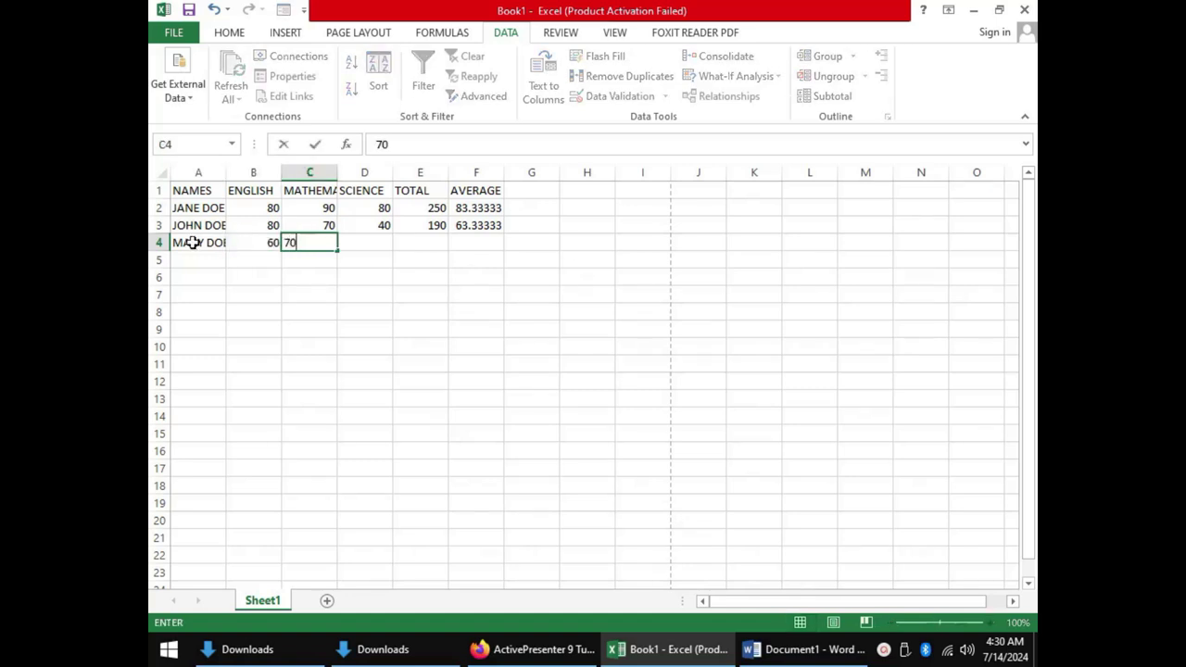
{"action": "key", "text": "Tab"}
{"action": "type", "text": "80"}
{"action": "key", "text": "Tab"}
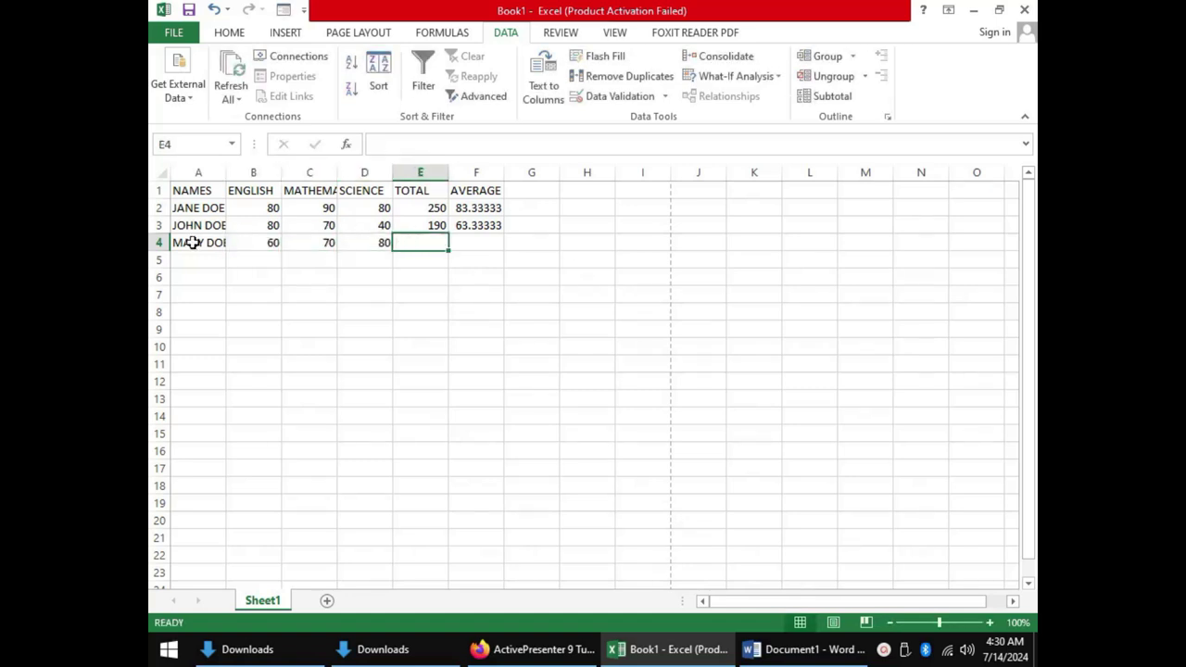
{"action": "key", "text": "Return"}
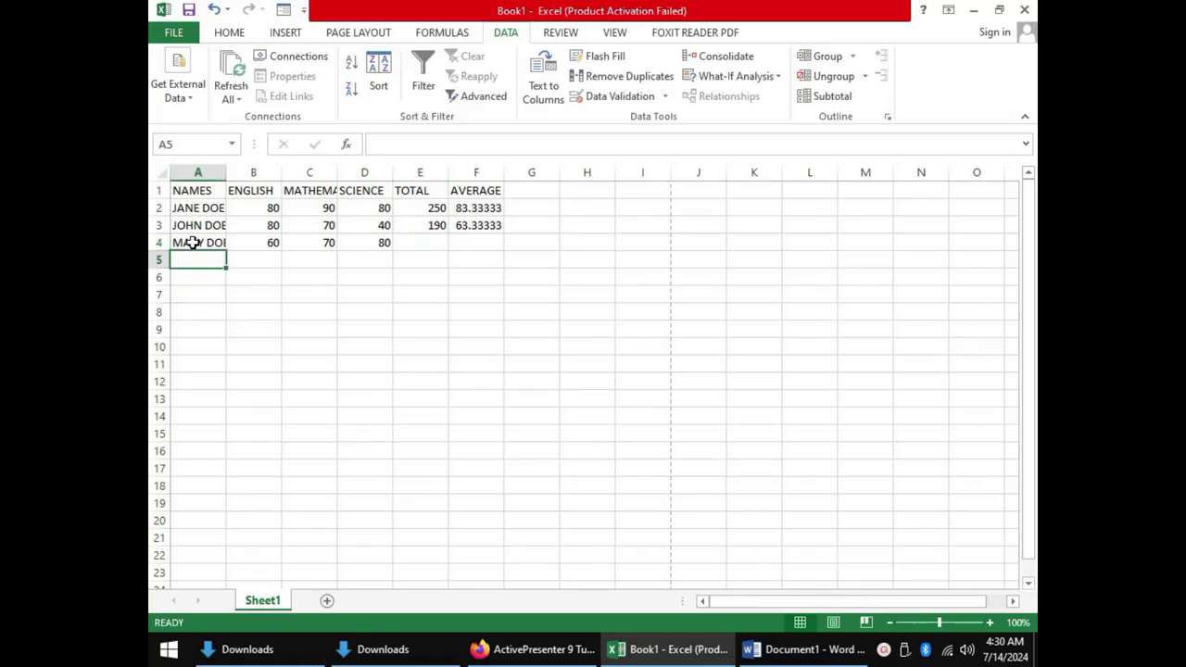
- Add a fourth student in row 5 with the full name and marks 70 for English, 80 for Mathematics and 50 for Science
{"action": "type", "text": "JER"}
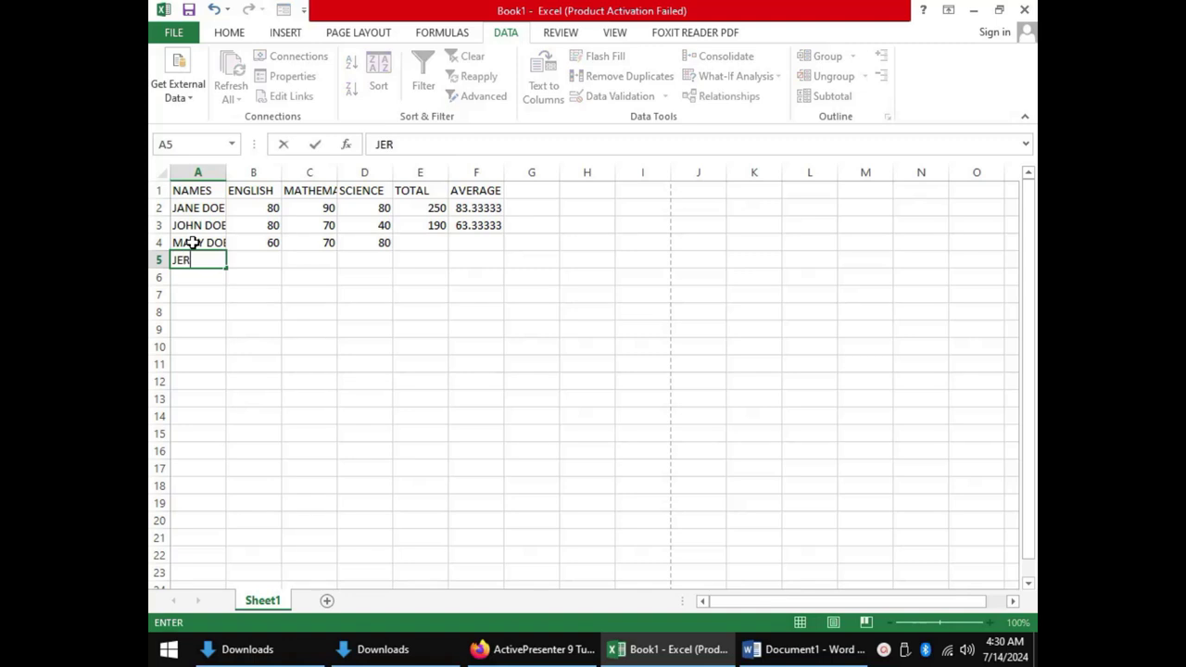
{"action": "type", "text": "RY DOE"}
{"action": "key", "text": "Tab"}
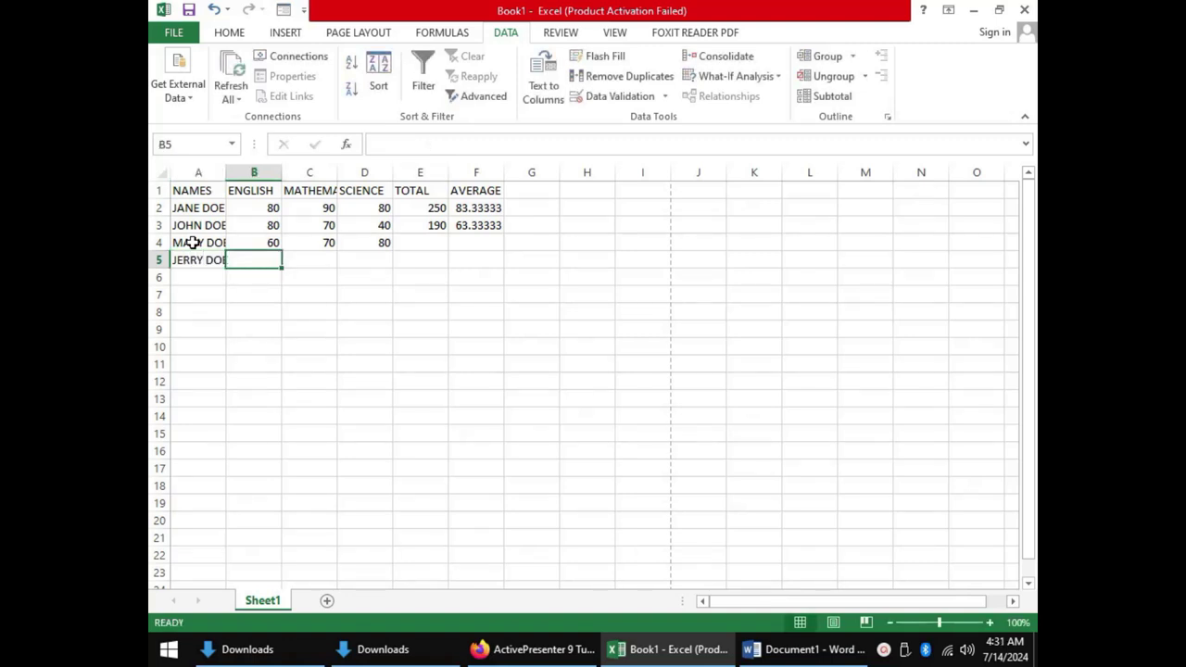
{"action": "type", "text": "70"}
{"action": "key", "text": "Tab"}
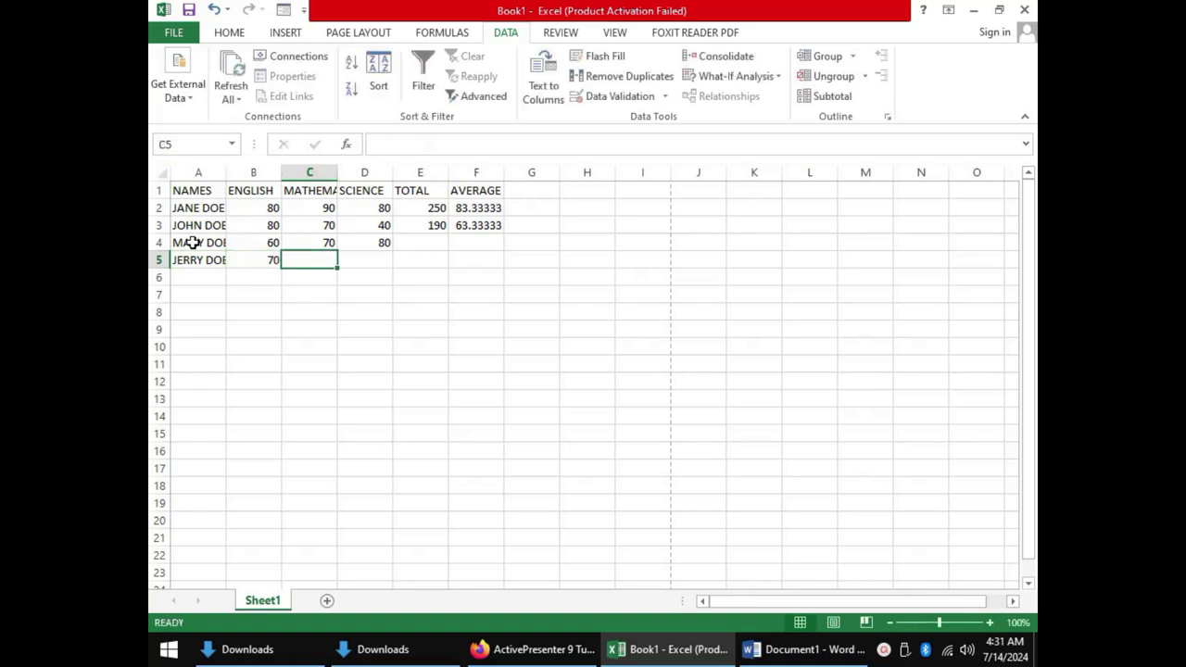
{"action": "type", "text": "80"}
{"action": "key", "text": "Tab"}
{"action": "type", "text": "50"}
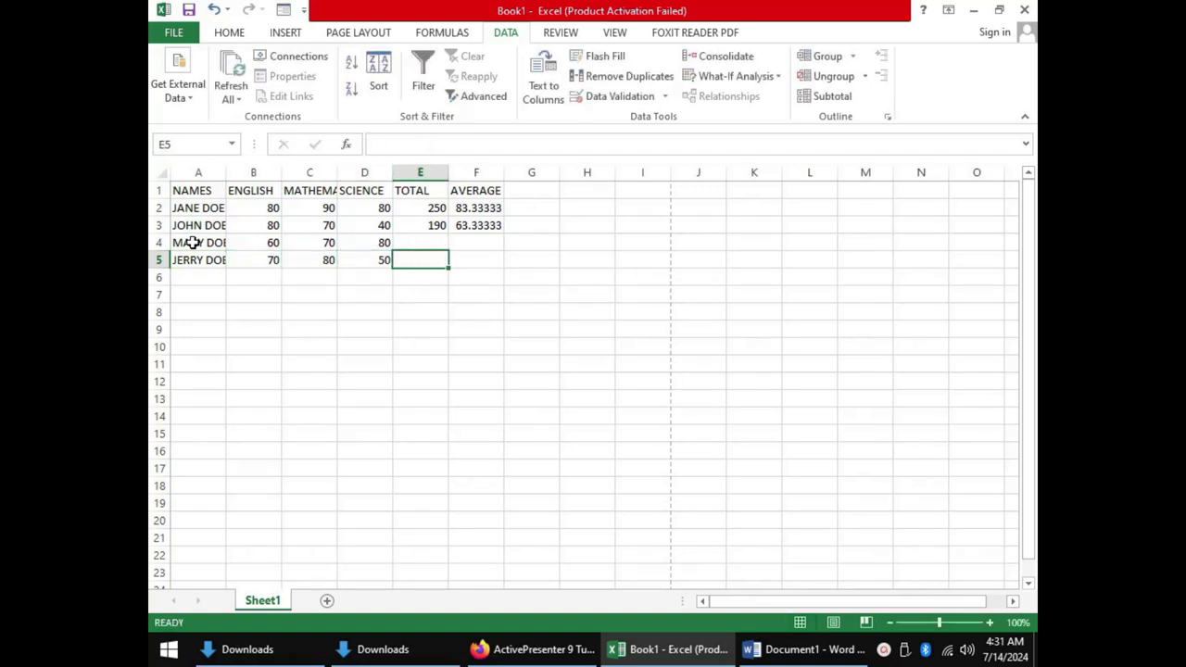
{"action": "key", "text": "Tab"}
- Fill the TOTAL and AVERAGE formulas from row 3 down through row 5
{"action": "left_click", "coordinate": [412, 224]}
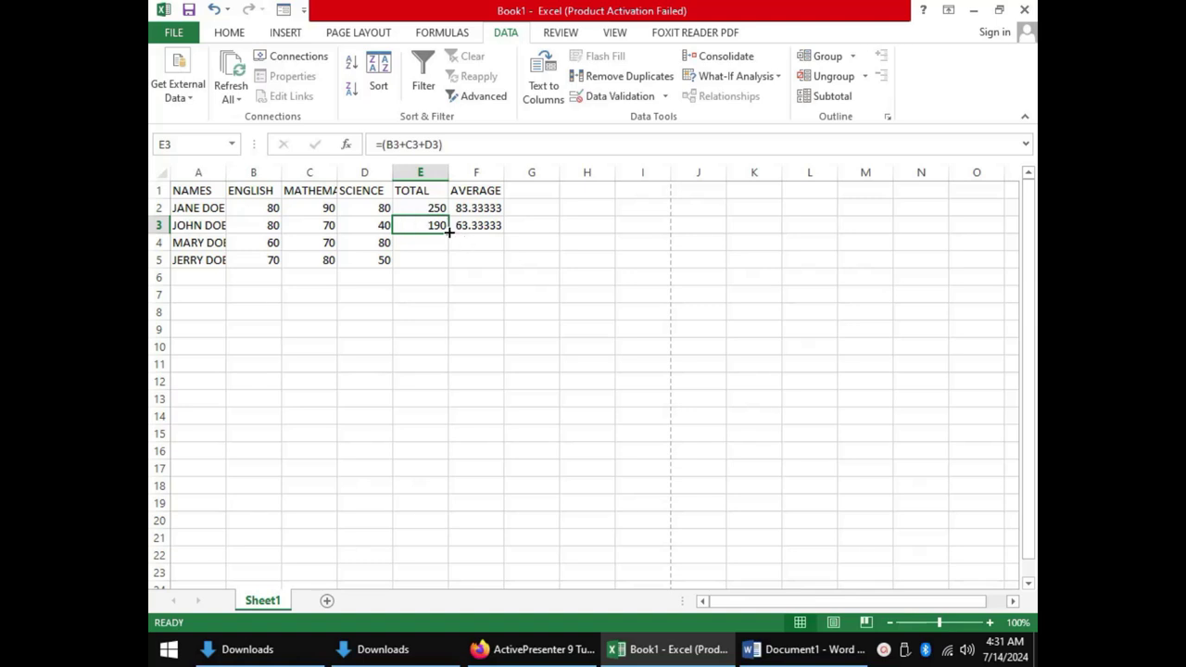
{"action": "left_click_drag", "start_coordinate": [448, 233], "coordinate": [447, 267]}
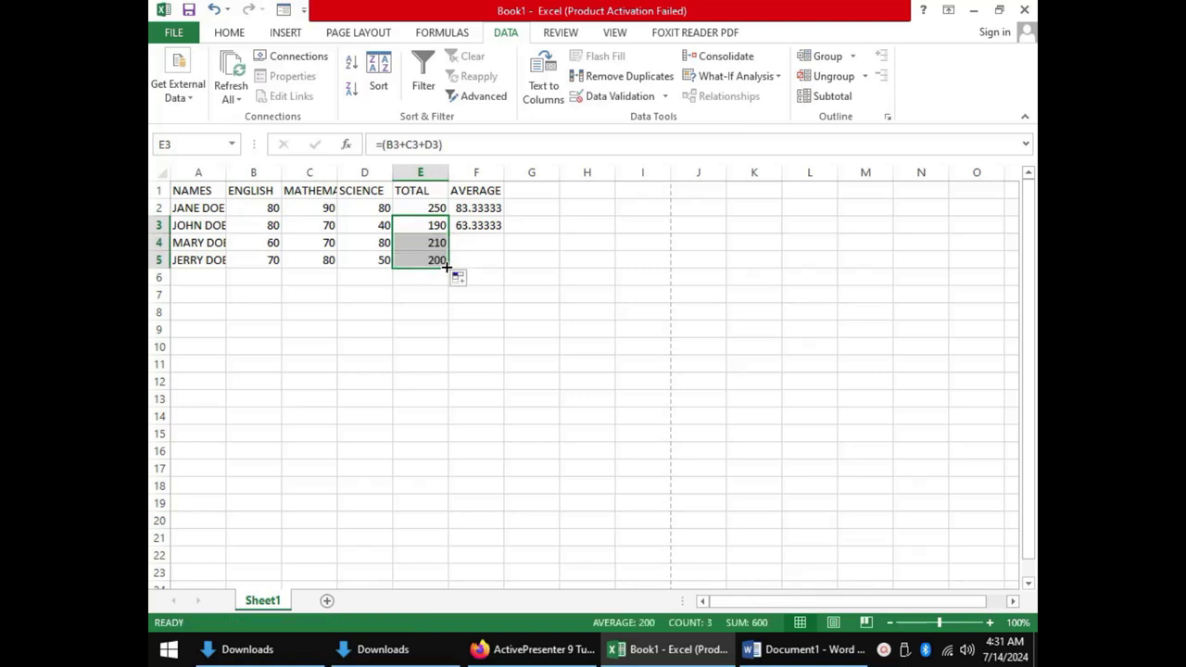
{"action": "left_click", "coordinate": [433, 224]}
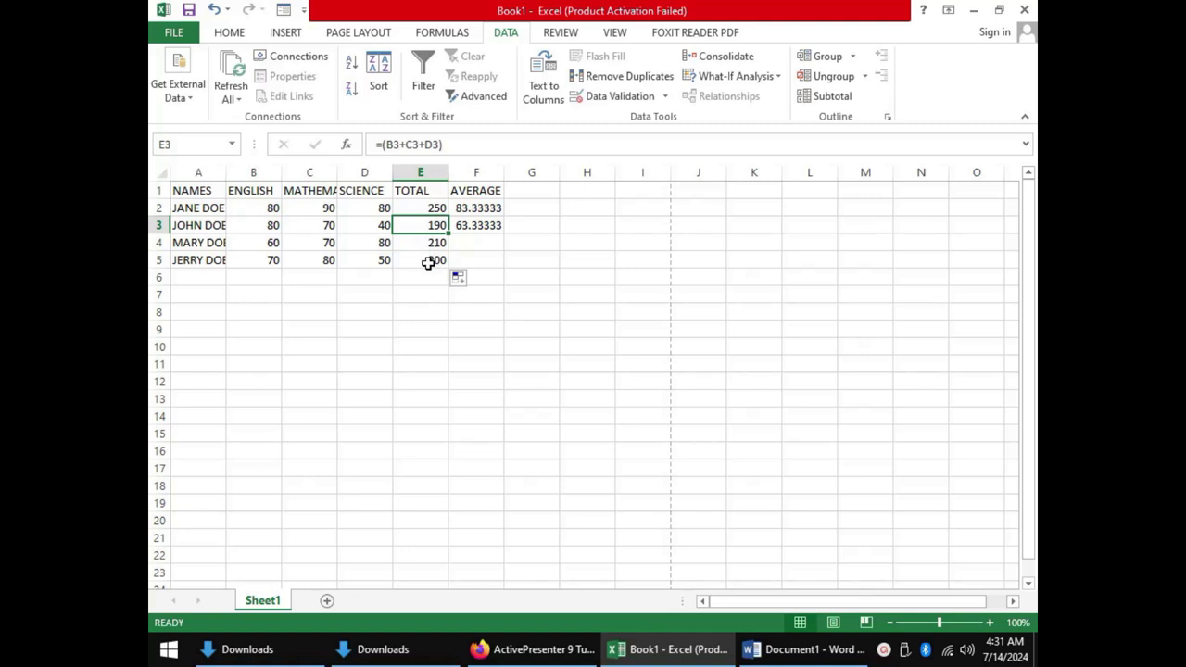
{"action": "left_click", "coordinate": [477, 225]}
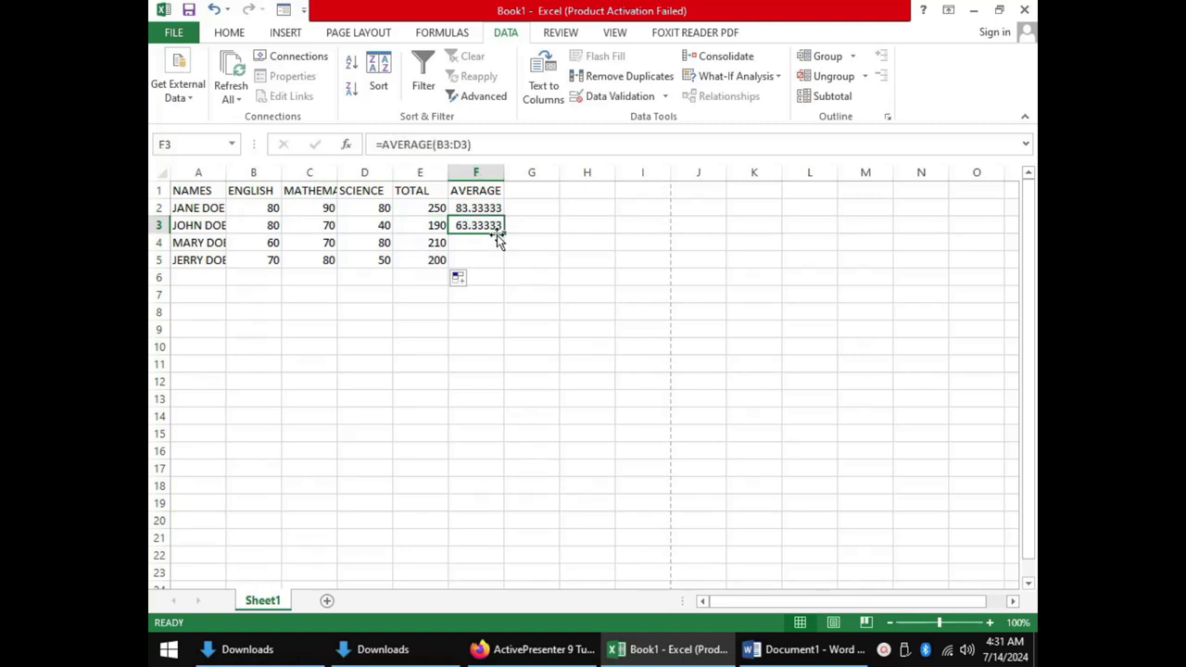
{"action": "left_click_drag", "start_coordinate": [504, 231], "coordinate": [505, 266]}
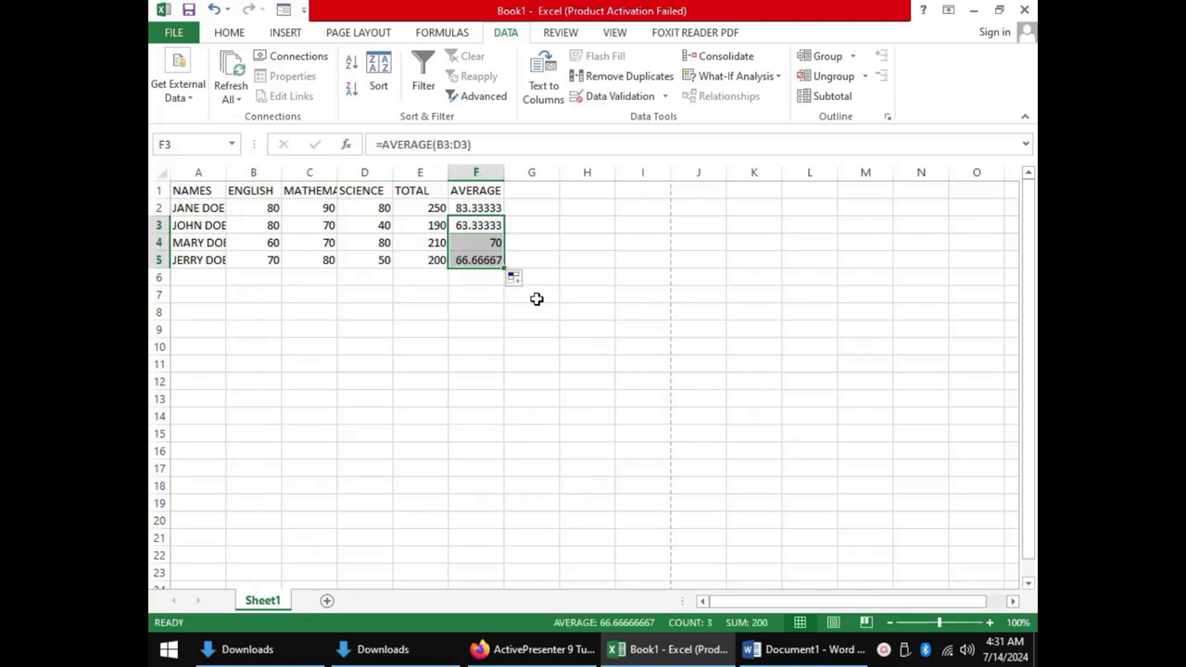
{"action": "left_click", "coordinate": [412, 277]}
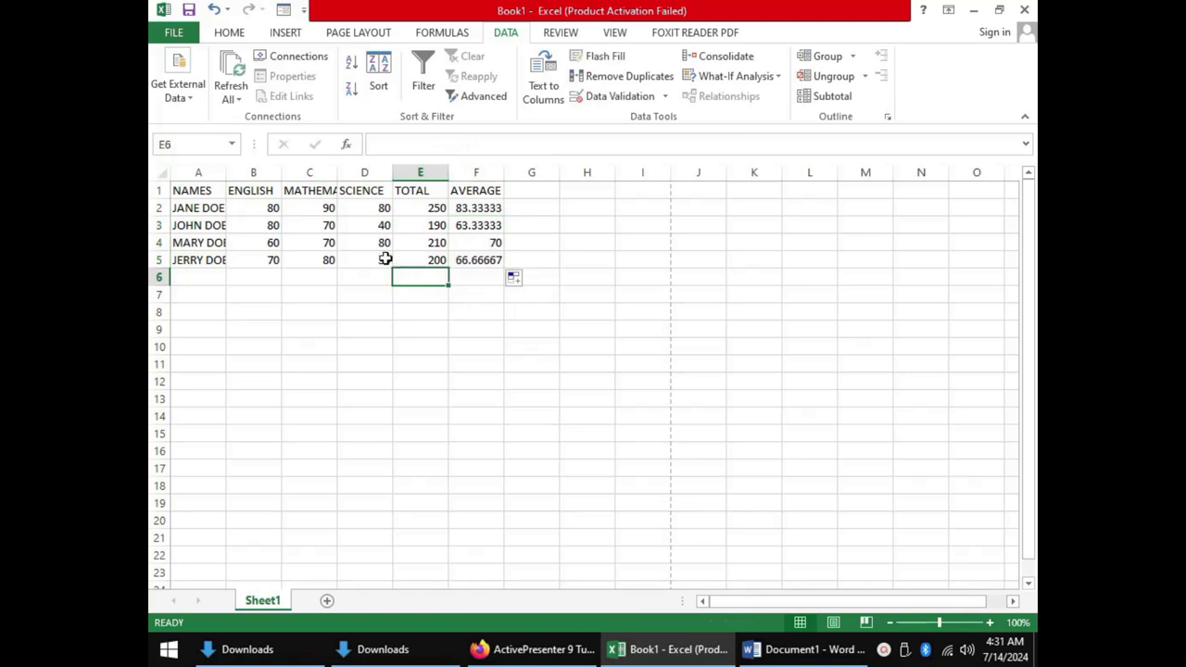
- Insert a new column before ENGLISH and give it the heading CLASS
{"action": "right_click", "coordinate": [251, 174]}
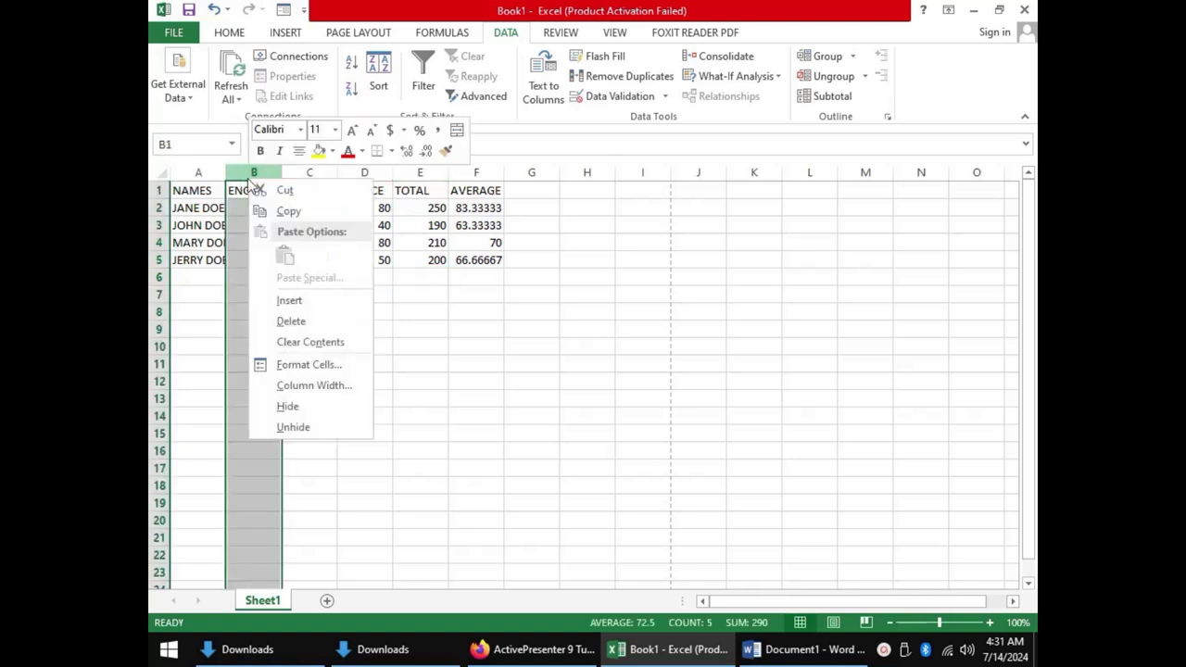
{"action": "left_click", "coordinate": [291, 301]}
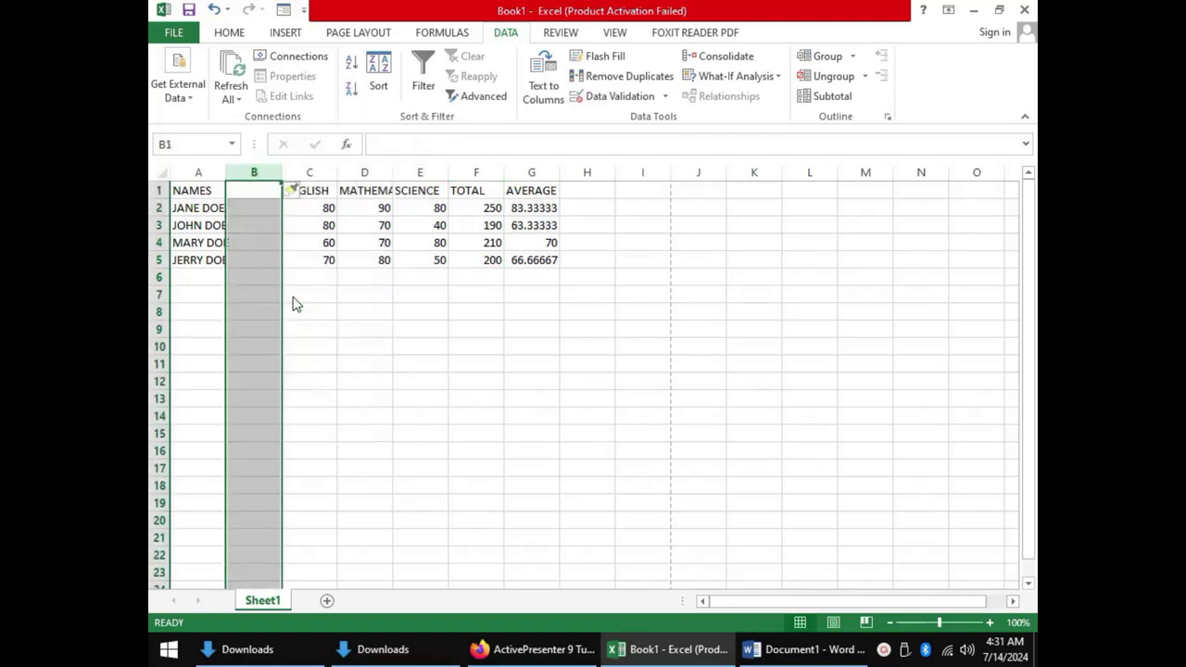
{"action": "left_click", "coordinate": [267, 195]}
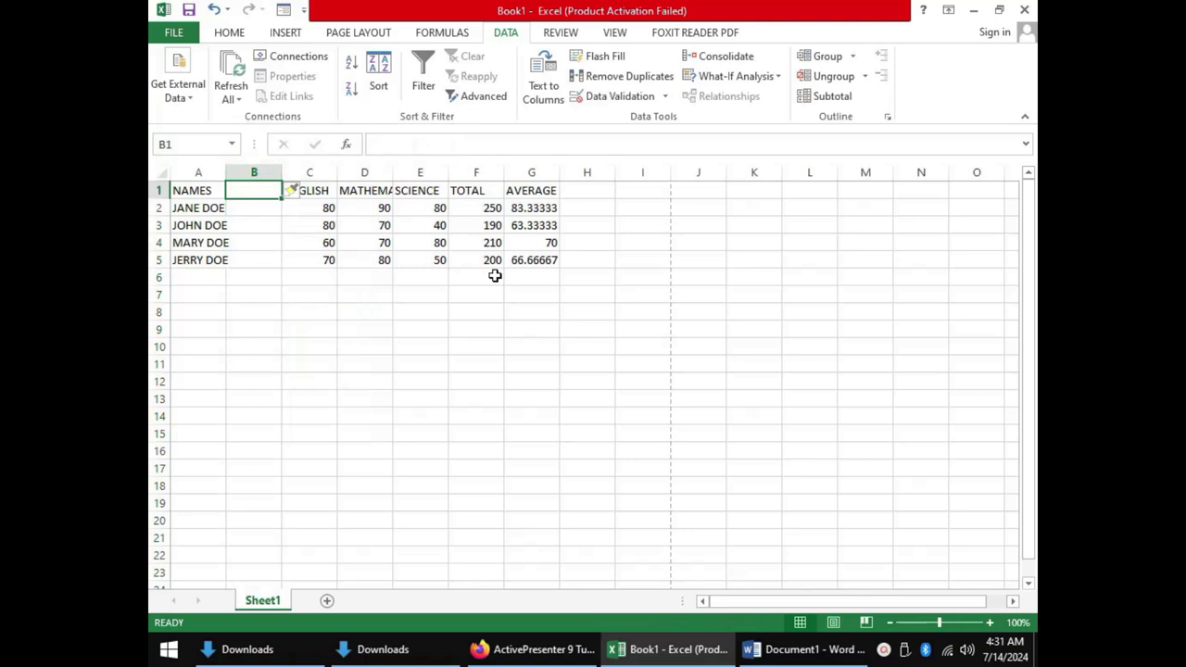
{"action": "type", "text": "CLASS"}
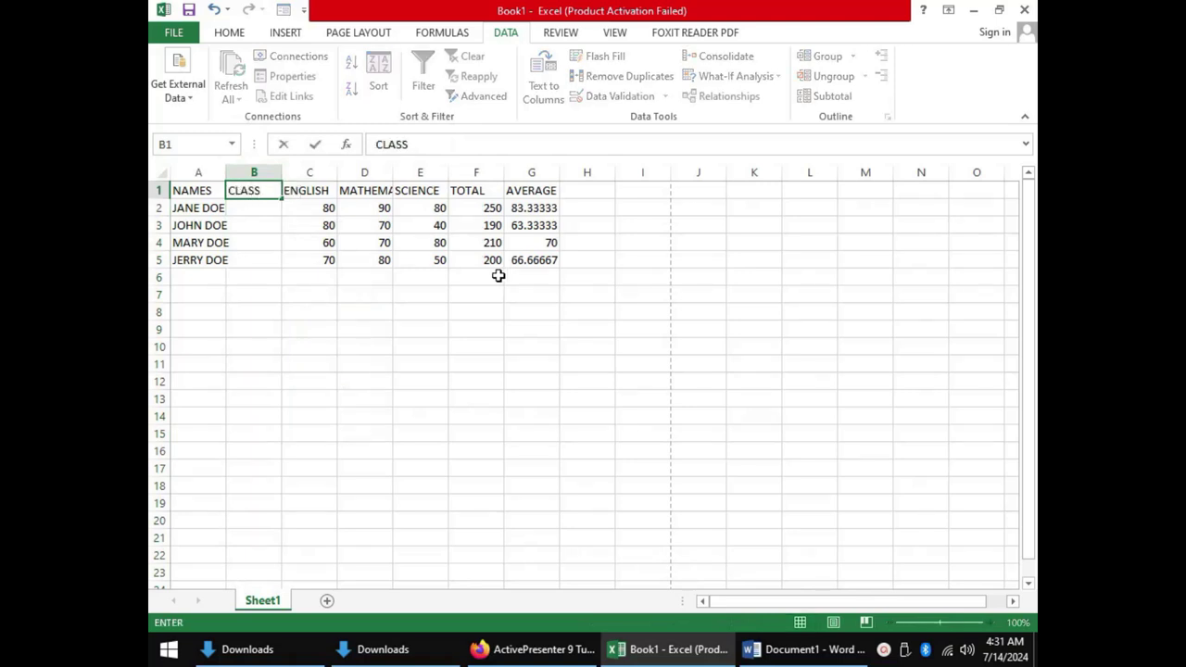
- Fill the CLASS column with EAST for the students in rows 2 and 3 and WEST for rows 4 and 5
{"action": "left_click", "coordinate": [254, 208]}
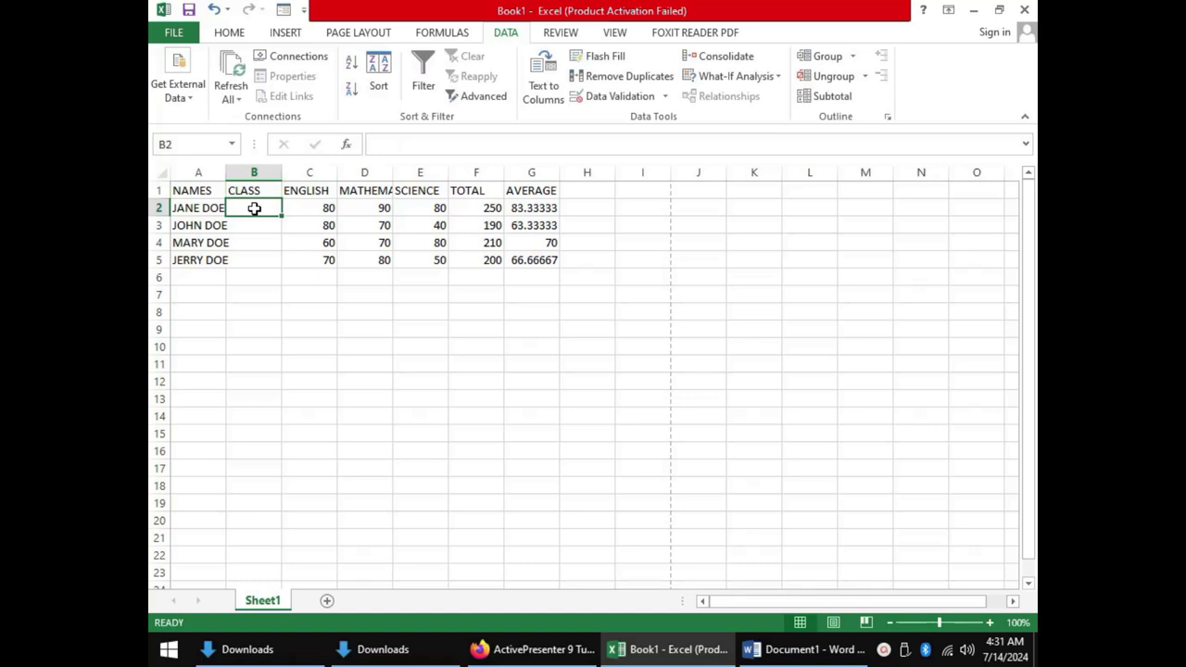
{"action": "type", "text": "EAST"}
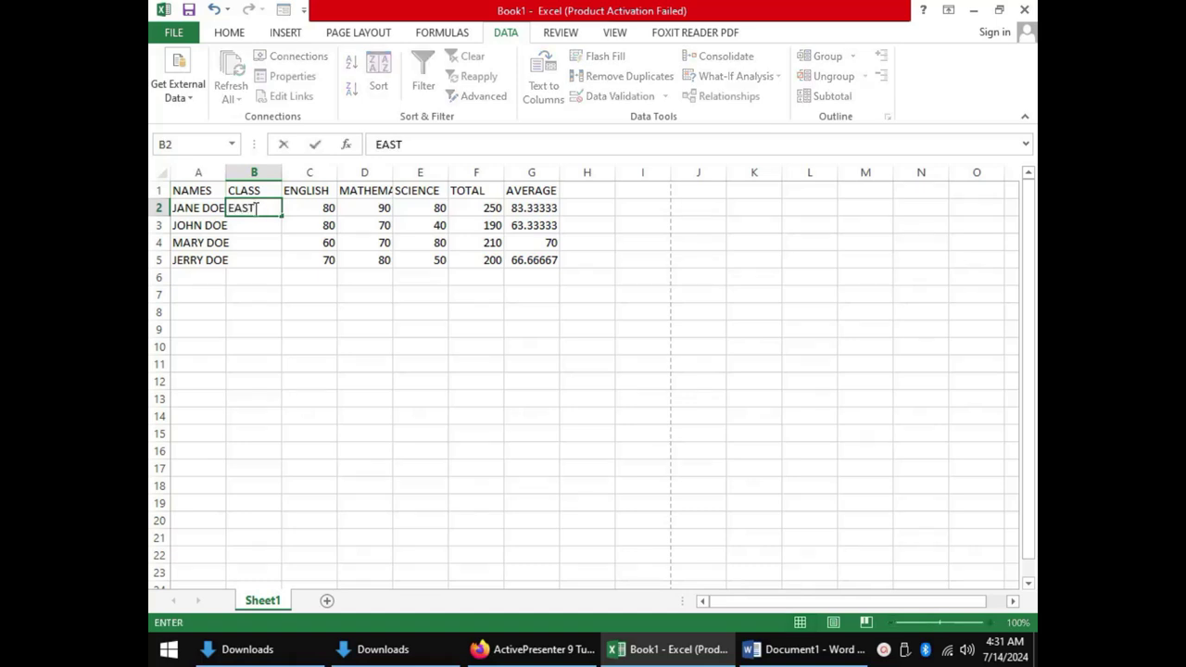
{"action": "key", "text": "Return"}
{"action": "type", "text": "EAST"}
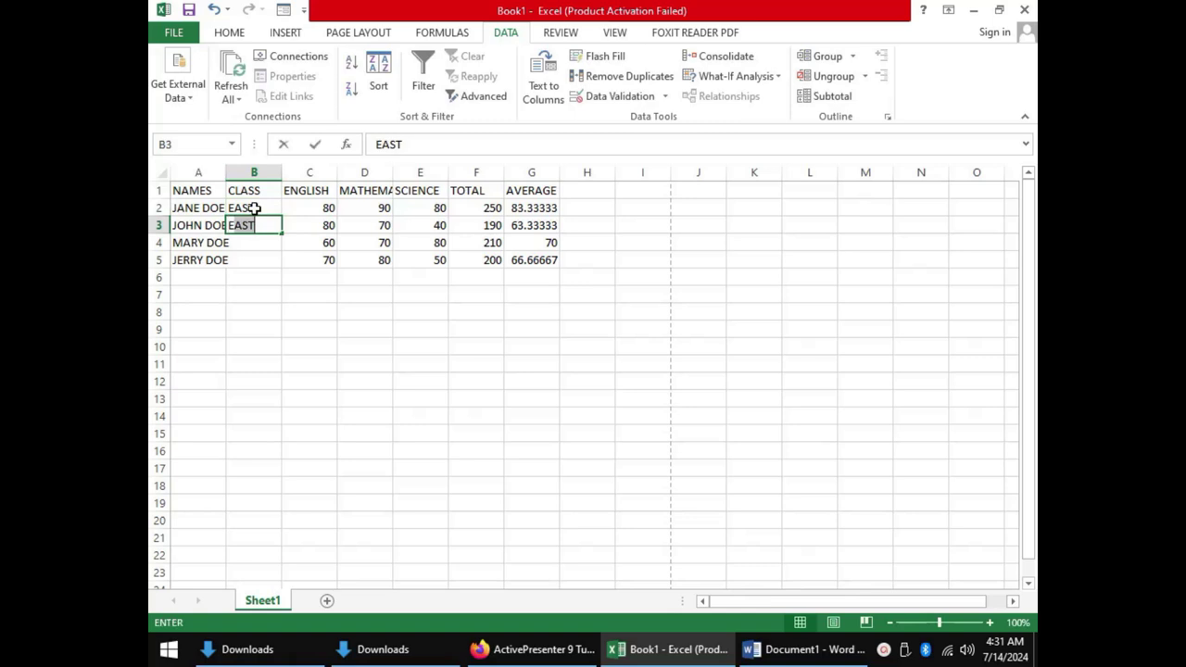
{"action": "key", "text": "Return"}
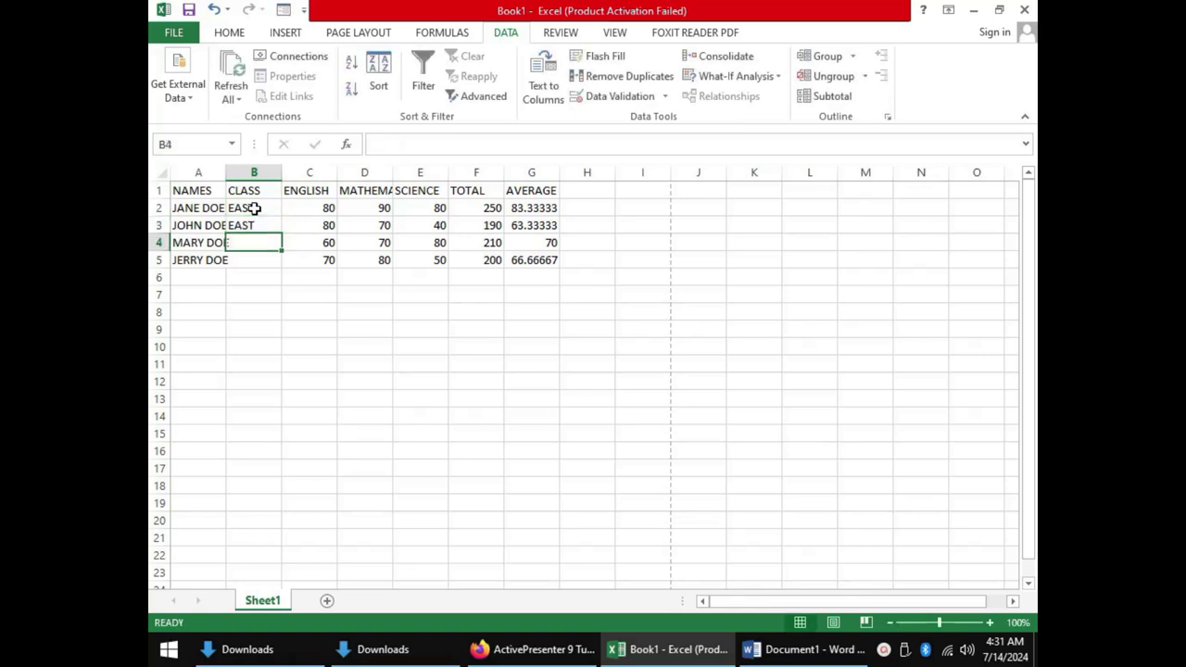
{"action": "type", "text": "WEST"}
{"action": "key", "text": "Return"}
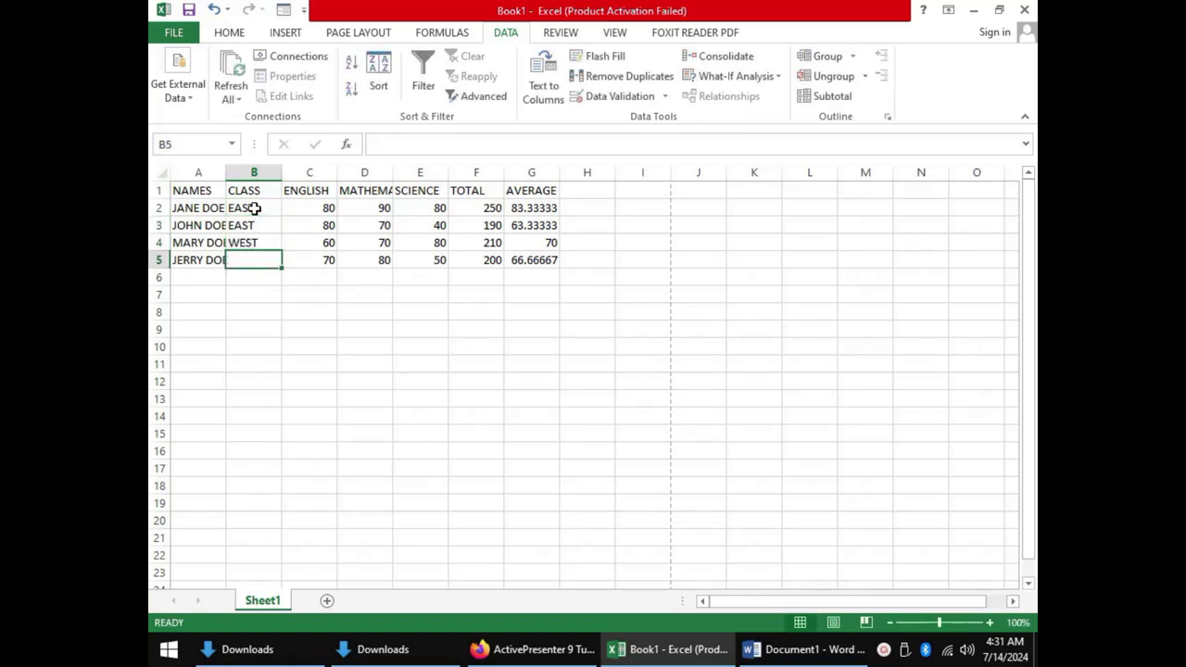
{"action": "type", "text": "WEST"}
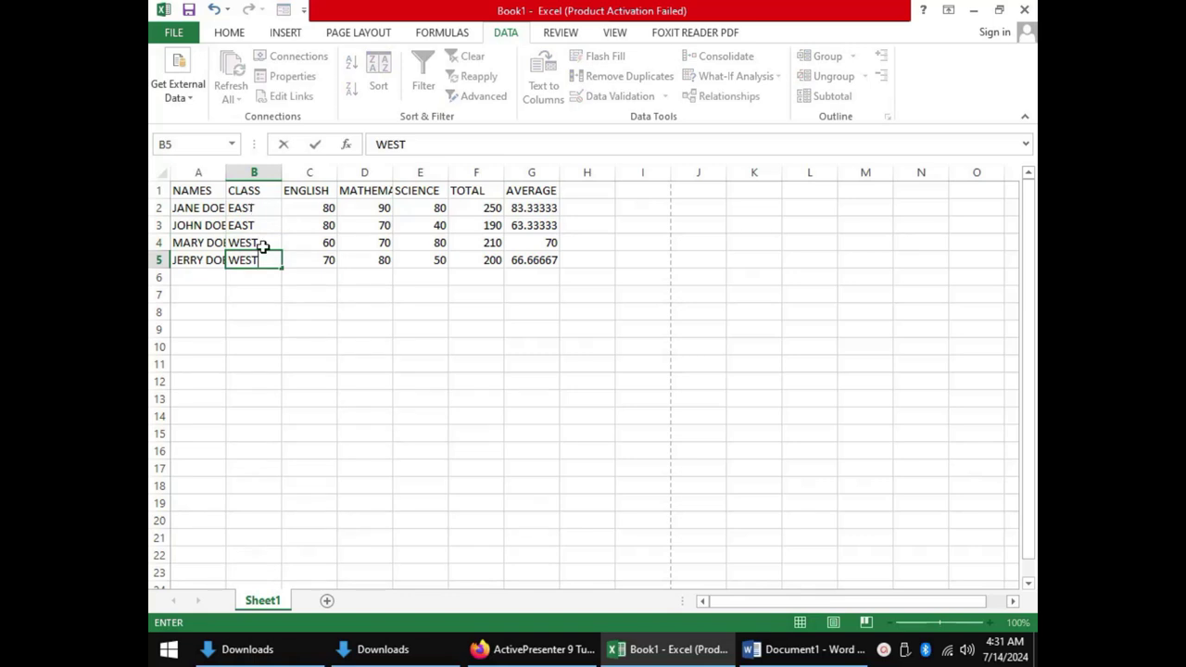
{"action": "left_click", "coordinate": [272, 278]}
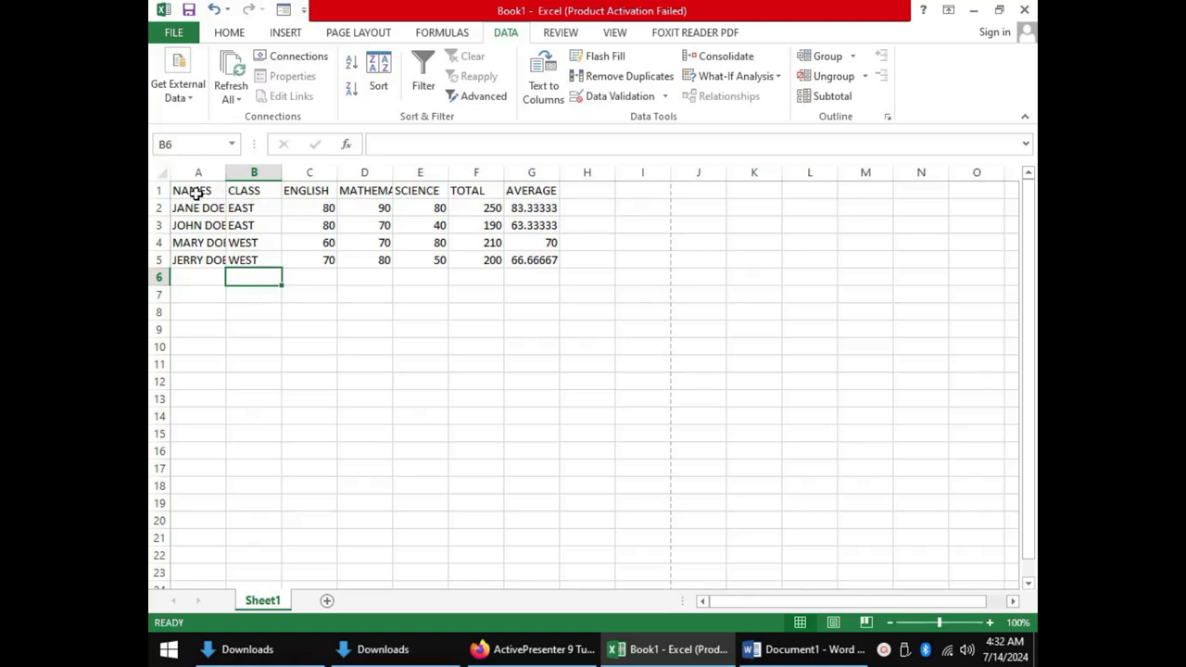
- Start a Subtotal on the range A1:G5, grouped at each change in CLASS
{"action": "left_click_drag", "start_coordinate": [196, 192], "coordinate": [528, 262]}
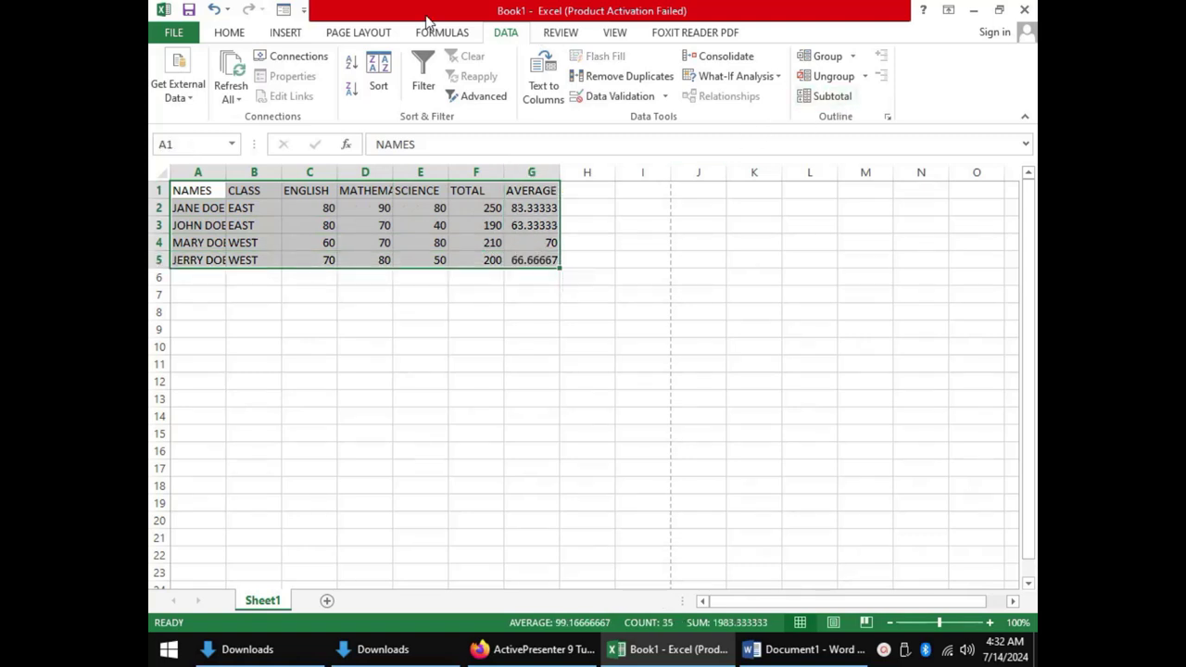
{"action": "left_click", "coordinate": [834, 96]}
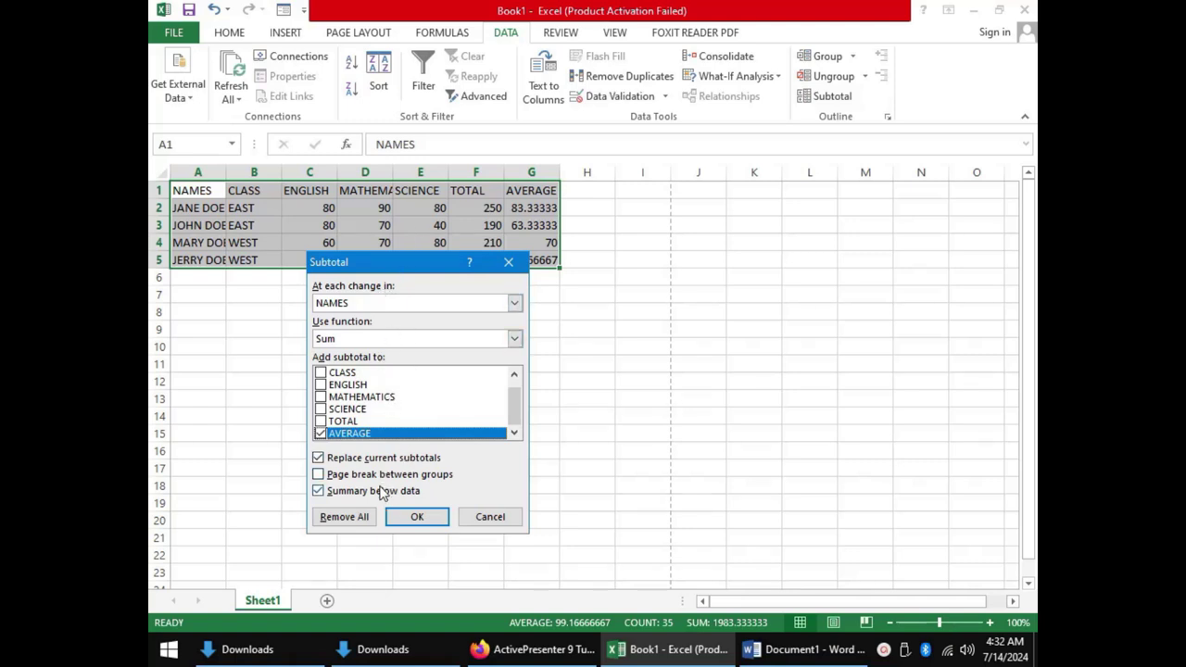
{"action": "left_click", "coordinate": [400, 306]}
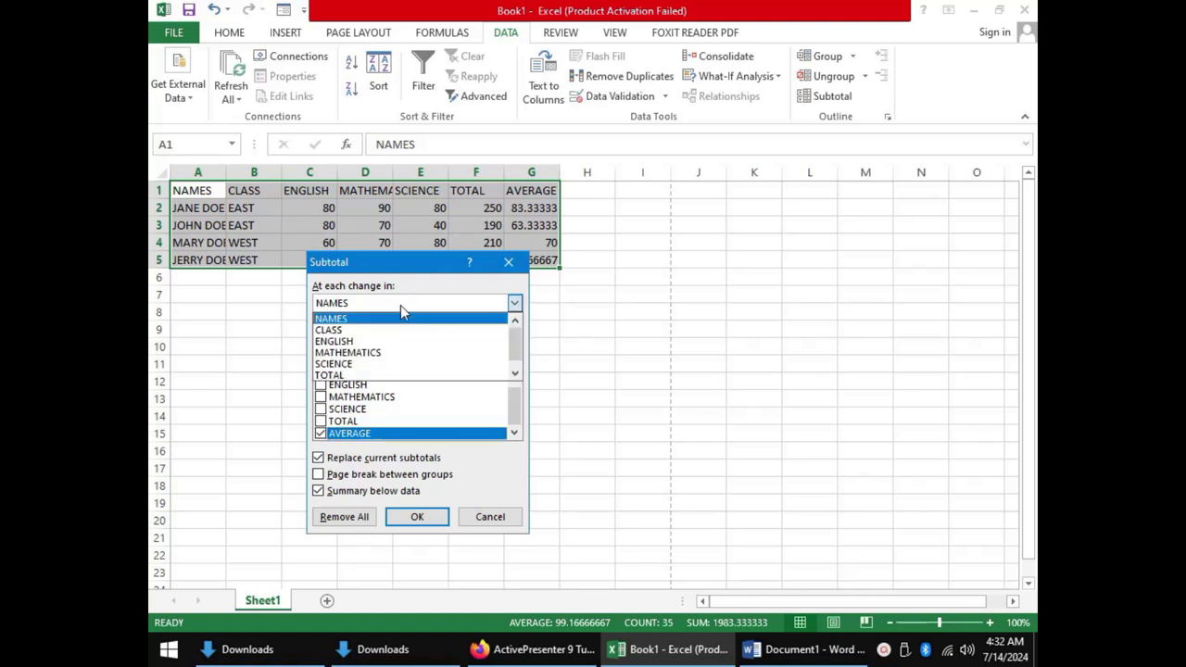
{"action": "left_click", "coordinate": [343, 330]}
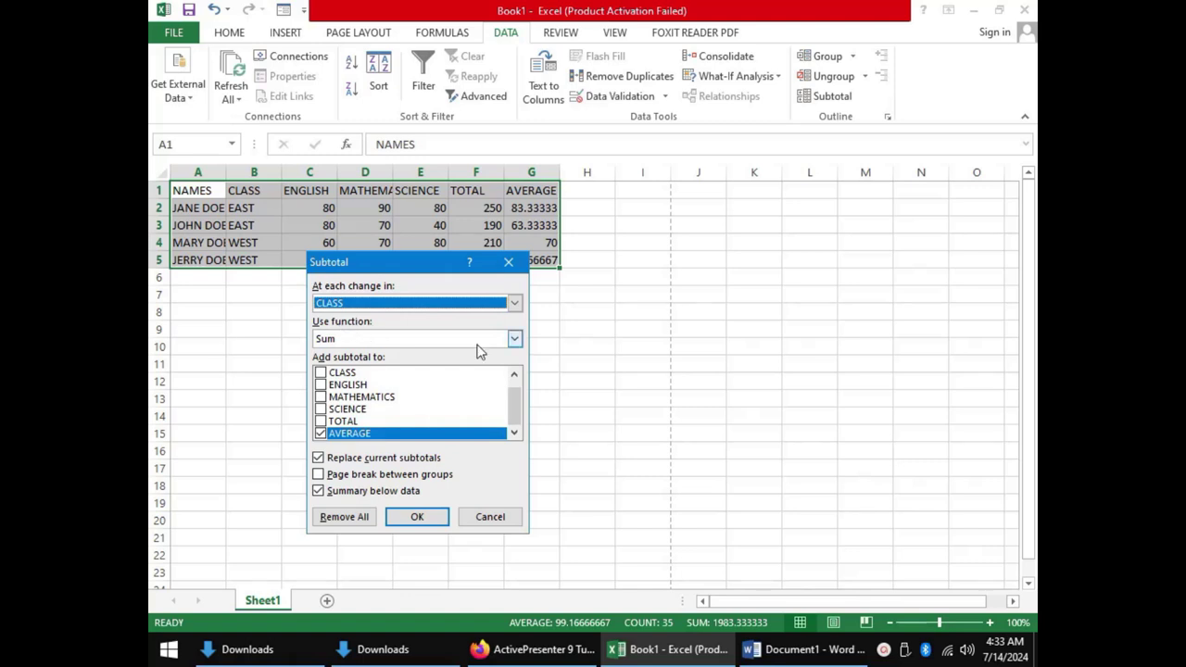
{"action": "left_click_drag", "start_coordinate": [440, 267], "coordinate": [442, 303]}
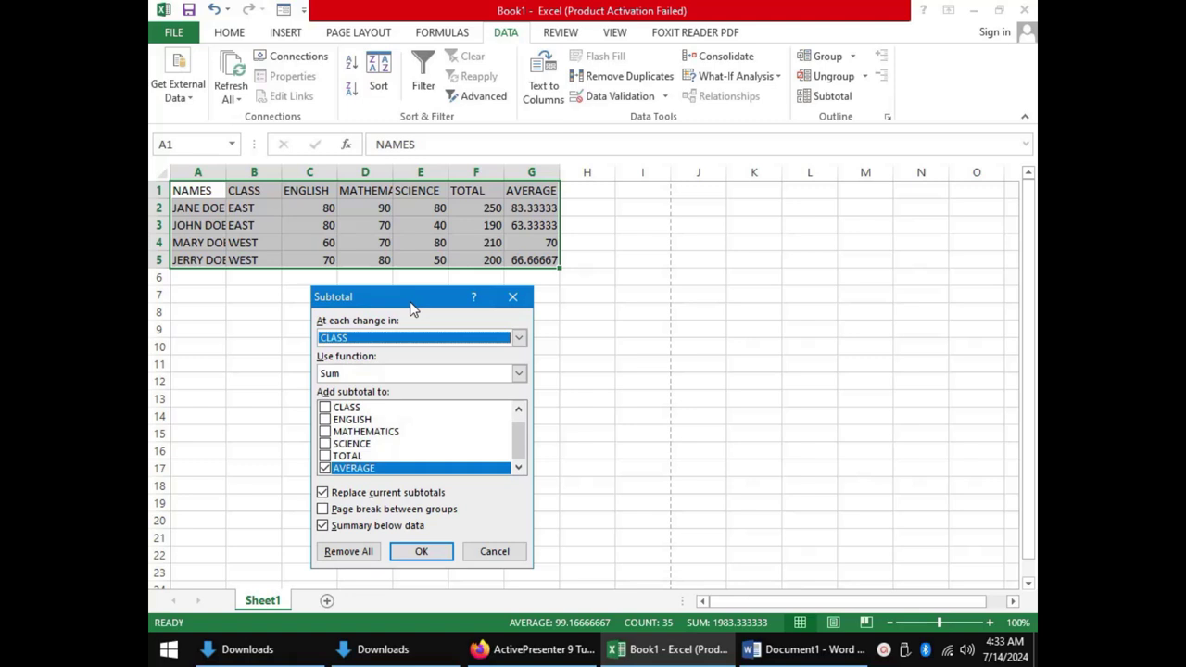
- Set the subtotal function to Average, keep it on the AVERAGE column, and apply the subtotals
{"action": "left_click", "coordinate": [371, 374]}
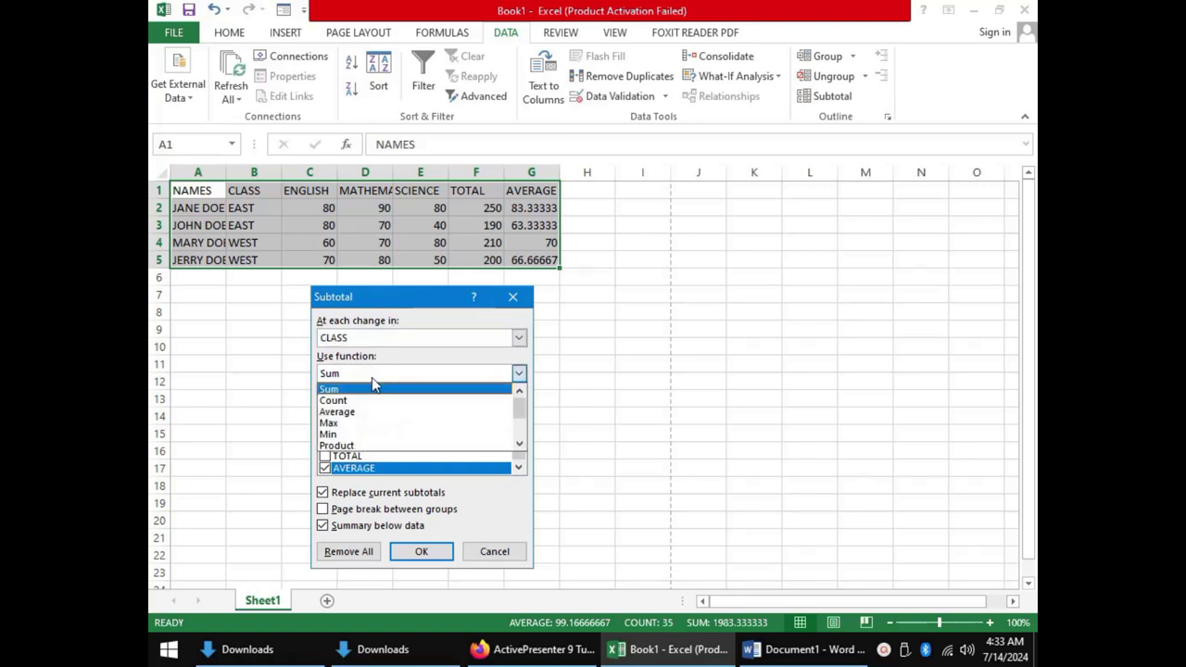
{"action": "left_click", "coordinate": [352, 414]}
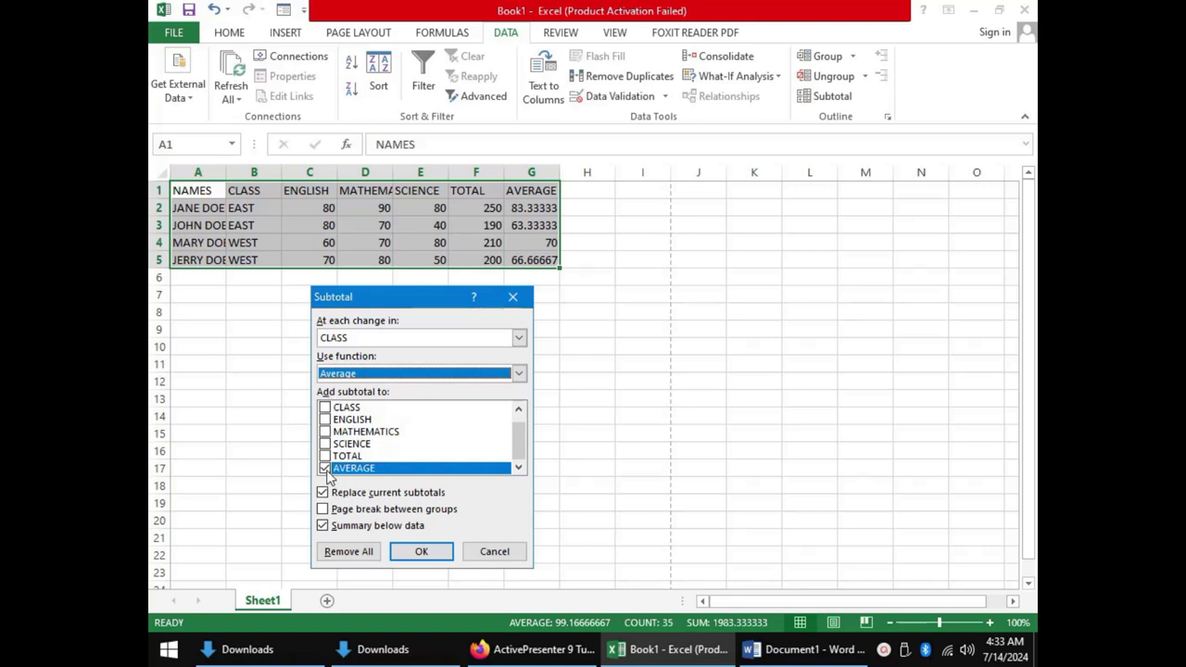
{"action": "key", "text": "Tab"}
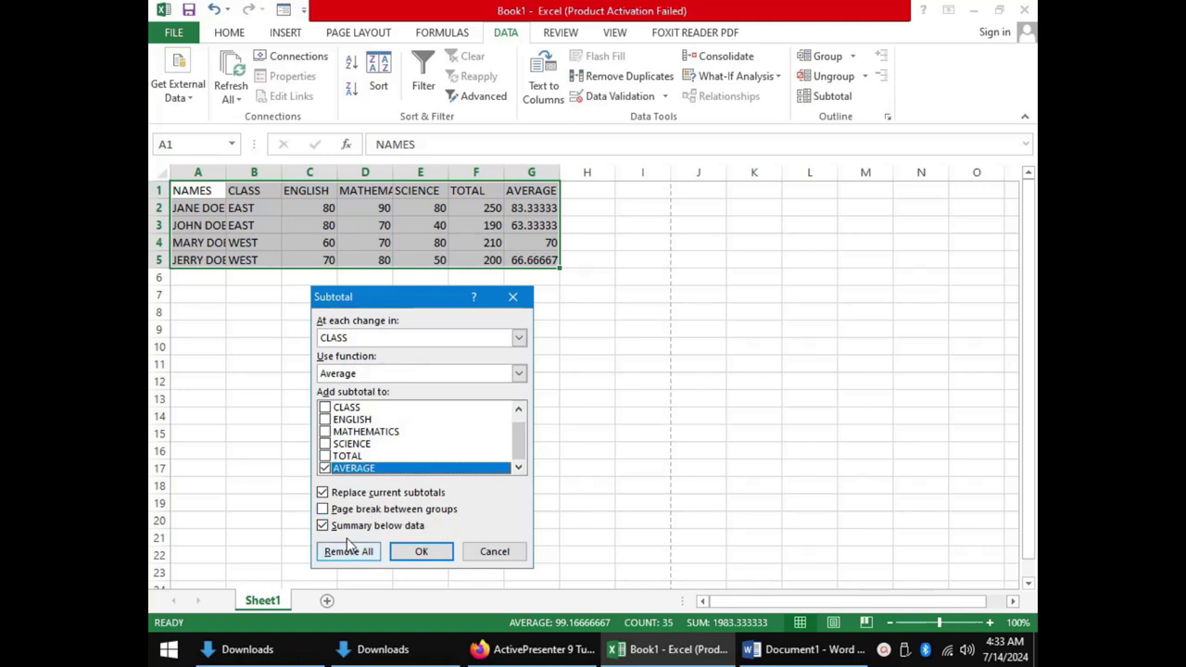
{"action": "left_click", "coordinate": [422, 552]}
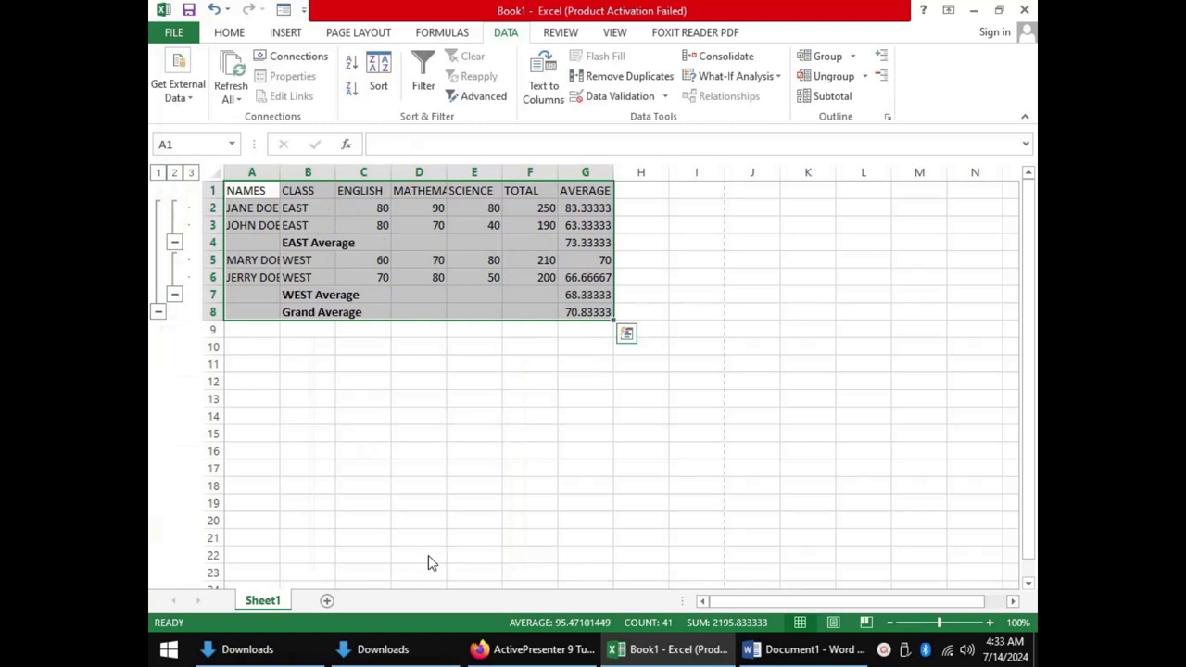
- Examine the subtotal formulas behind the EAST Average and Grand Average rows
{"action": "left_click", "coordinate": [316, 416]}
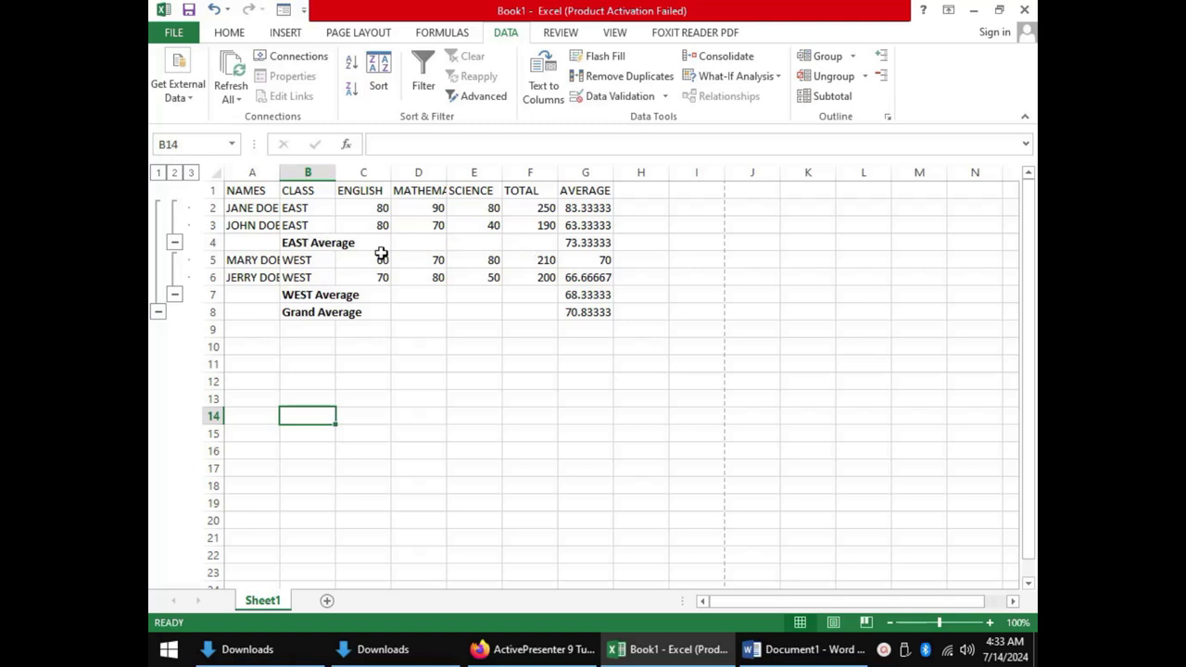
{"action": "left_click", "coordinate": [601, 243]}
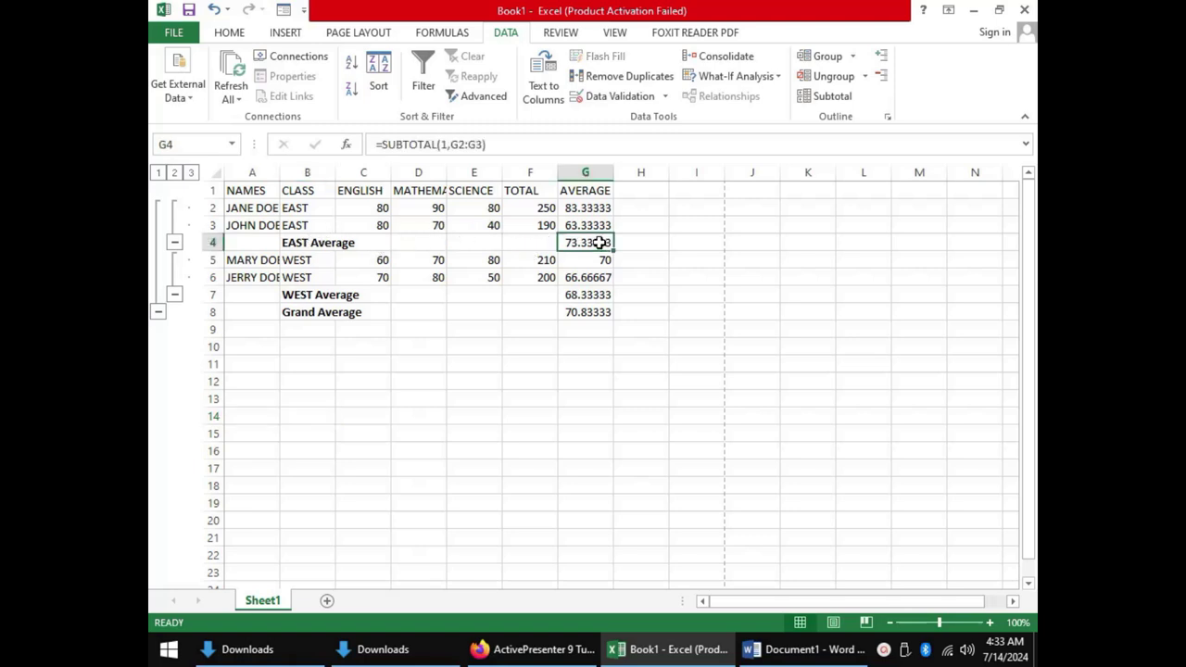
{"action": "left_click", "coordinate": [301, 314]}
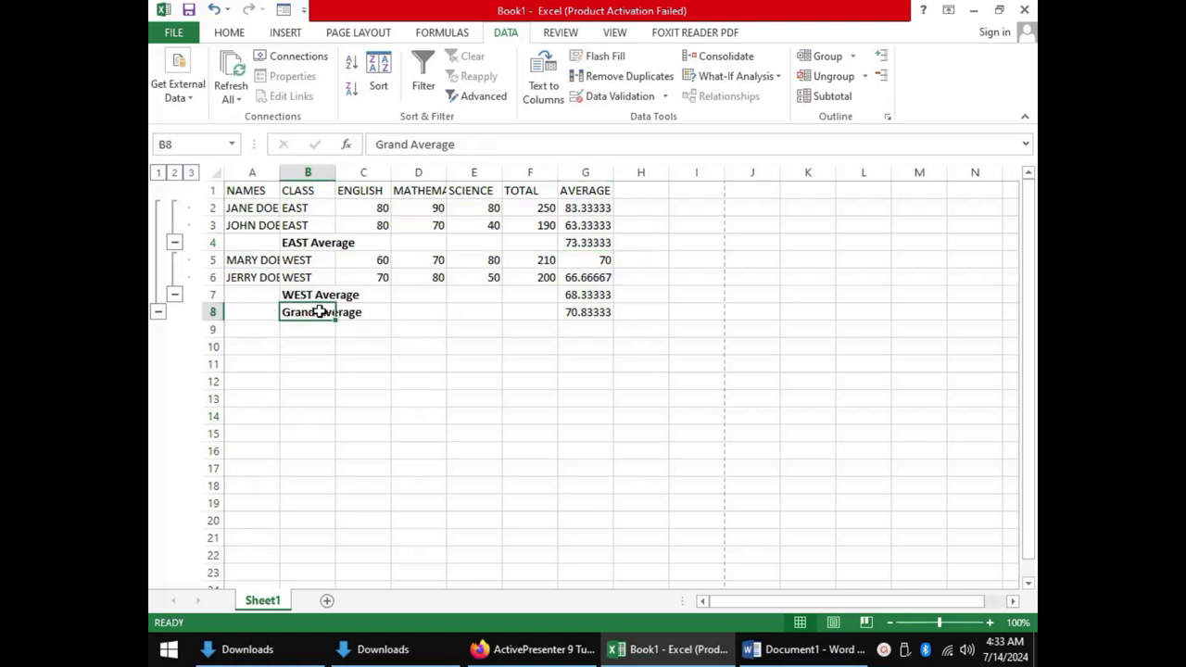
{"action": "left_click", "coordinate": [569, 315]}
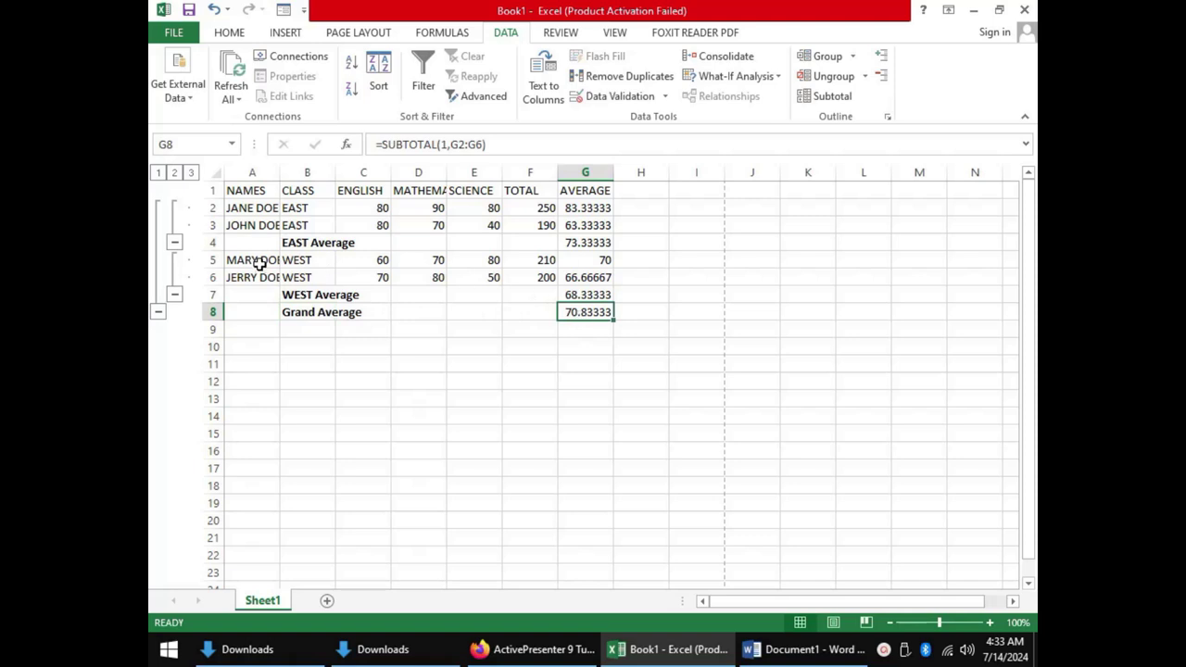